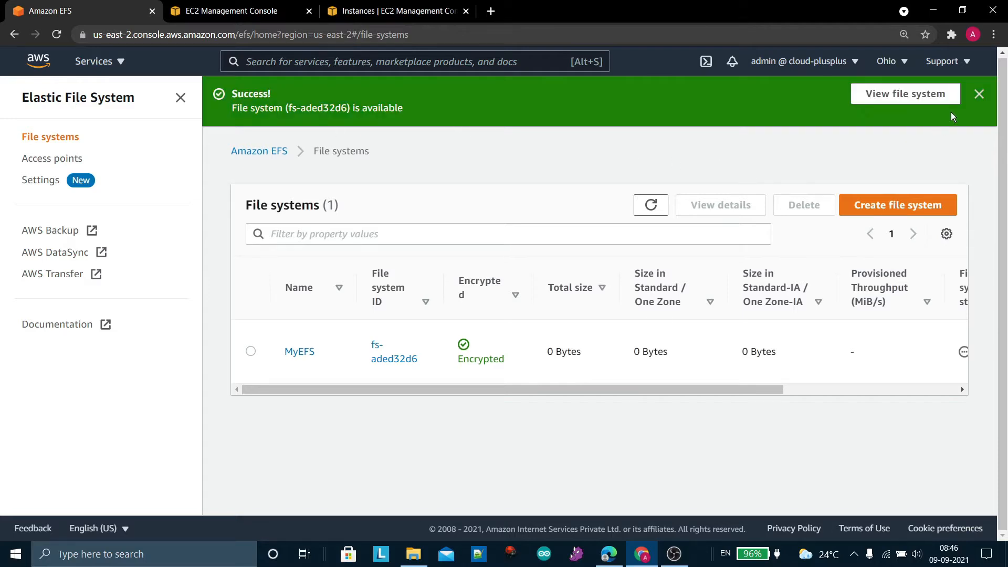
Dismiss the file system success notice and start a new security group in EC2
click(979, 94)
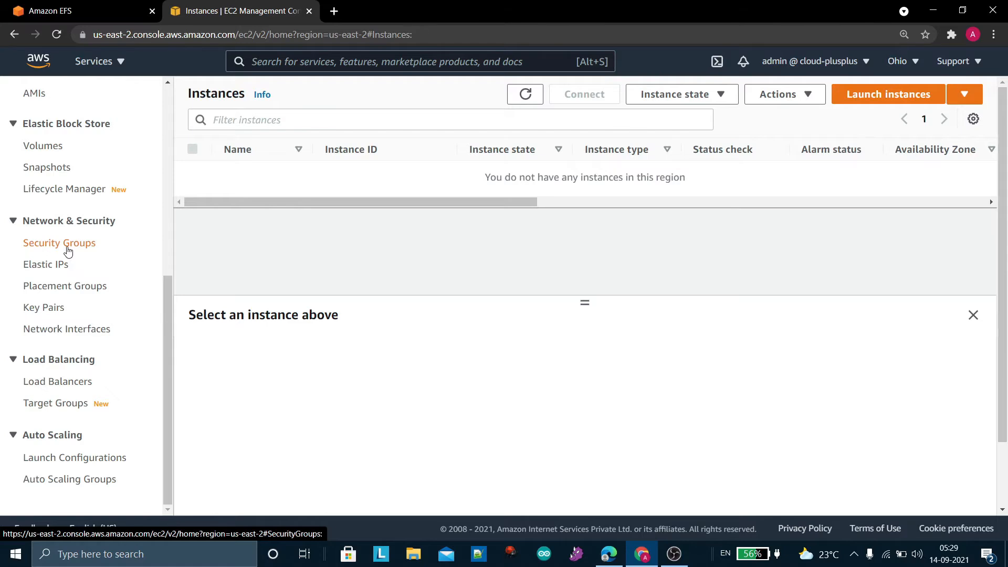
click(68, 248)
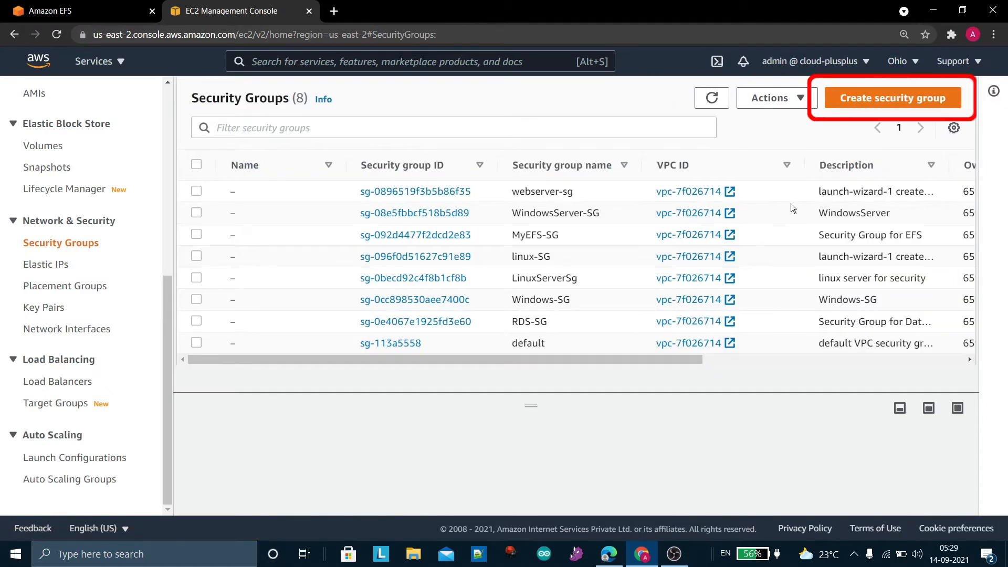
click(884, 99)
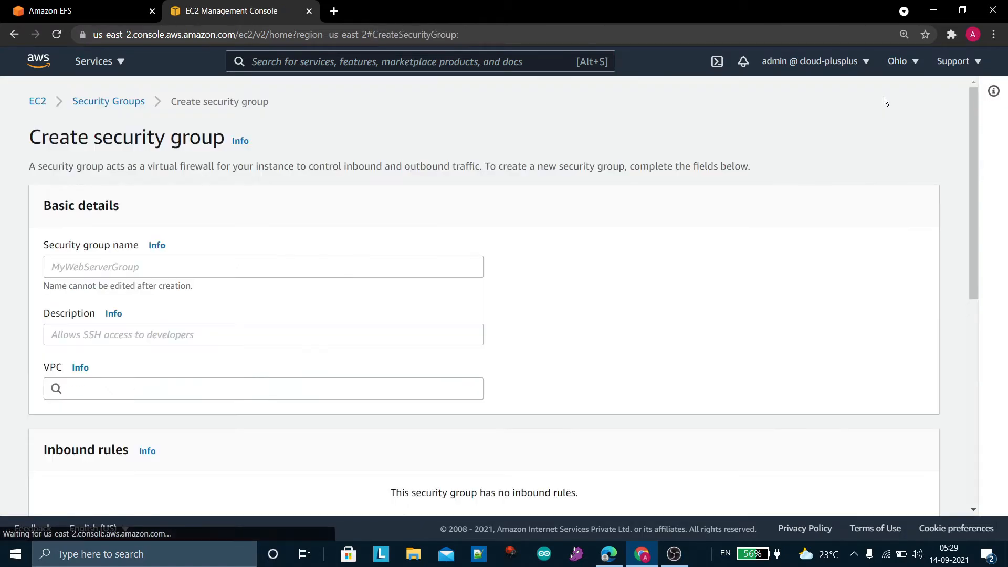
Name the new security group Linux-SG
click(377, 268)
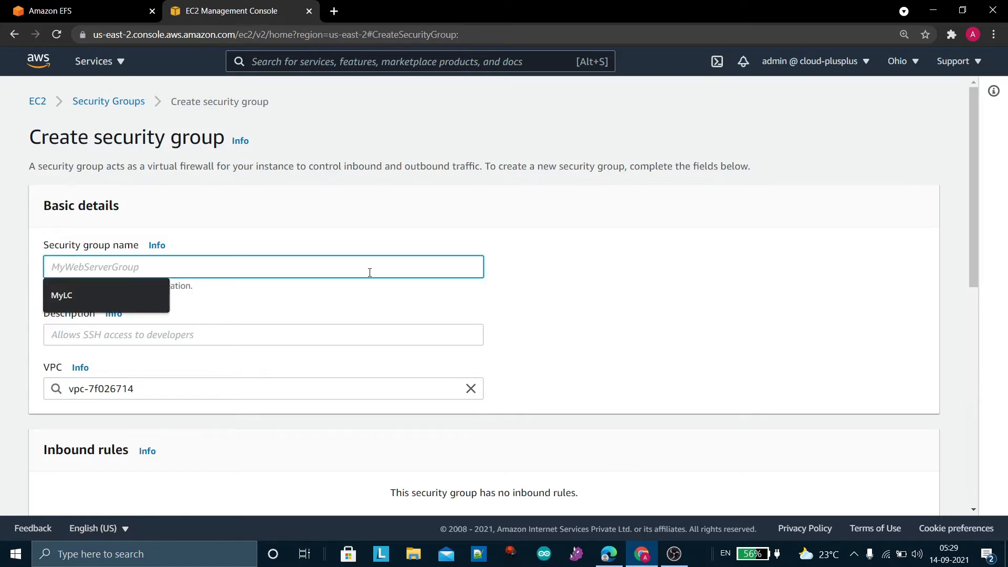
text(My)
key(BackSpace)
key(BackSpace)
text(L)
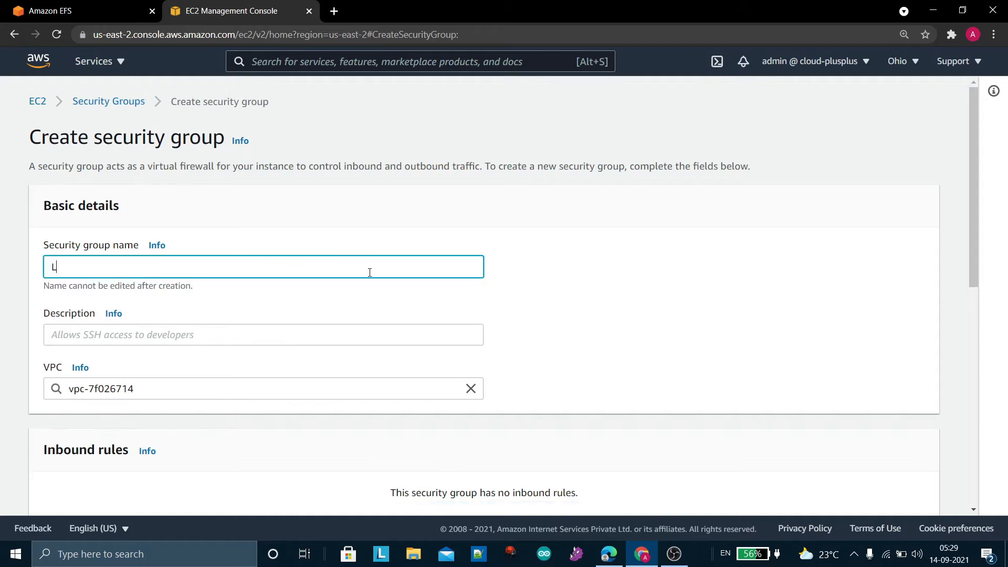
text(inux-SG)
Enter "Security Group for Linux" as the security group's description
scroll(370, 272, down, 2)
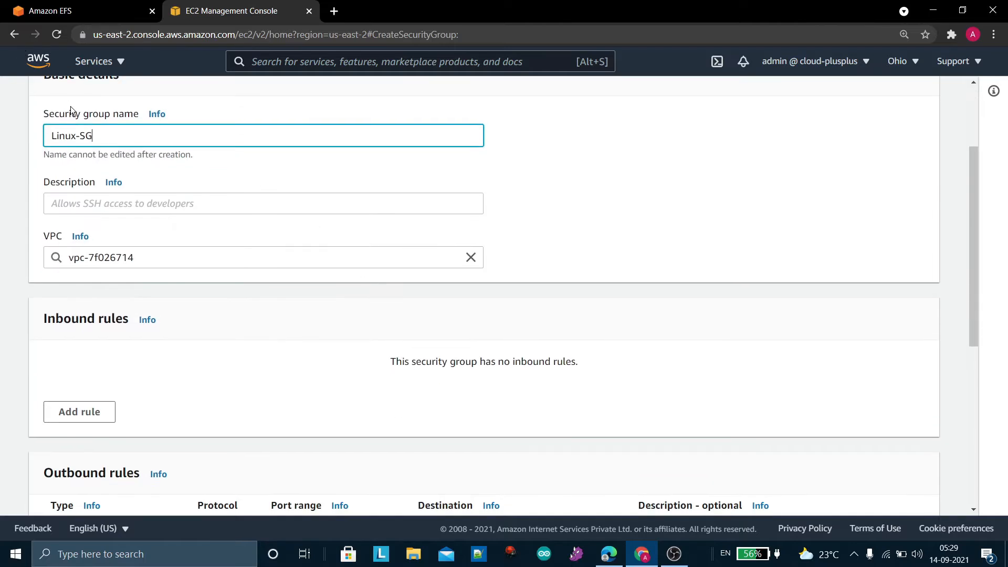
click(113, 213)
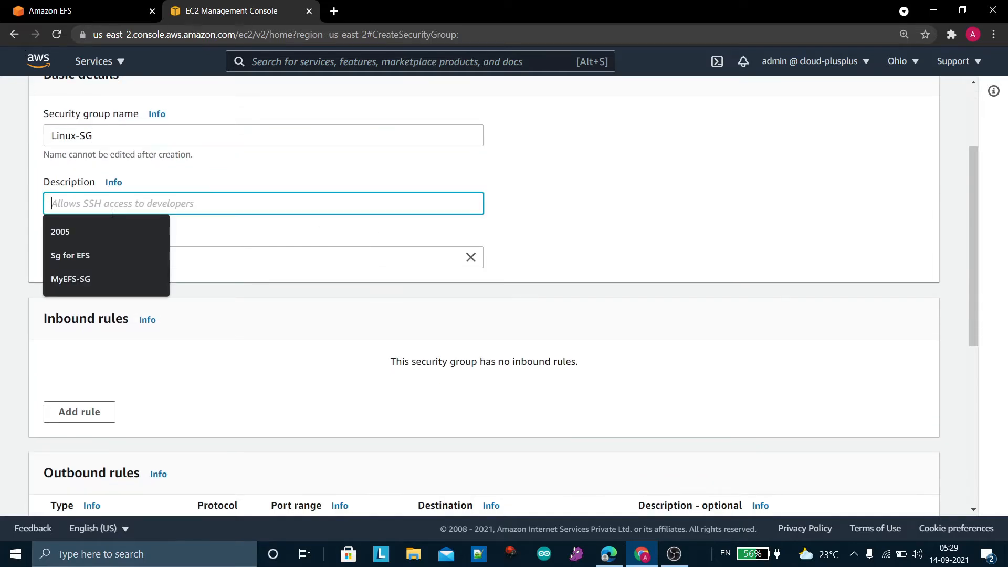
text(Se)
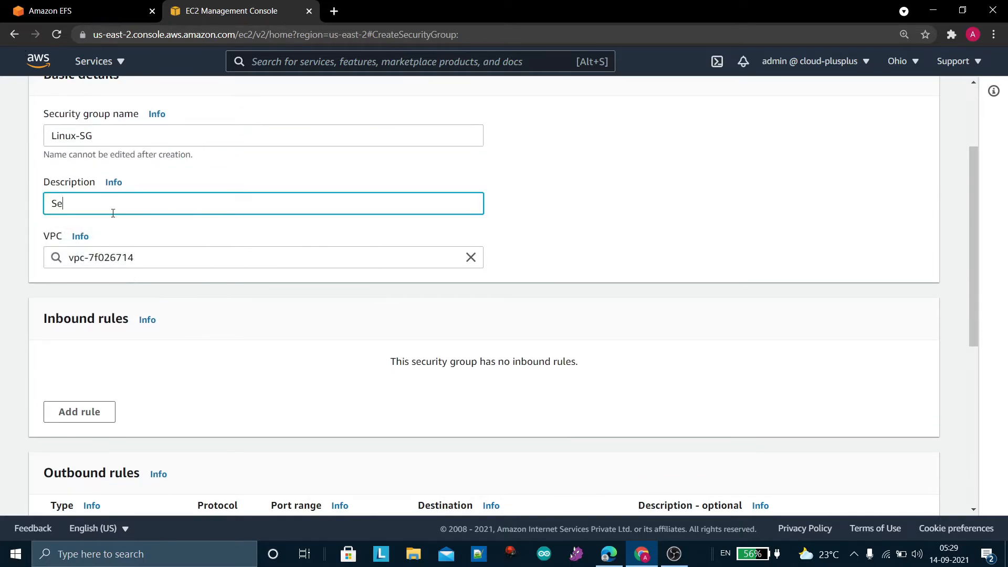
text(curity Group for Linux)
Add an inbound SSH rule with source 0.0.0.0/0 and create the security group
scroll(106, 207, down, 4)
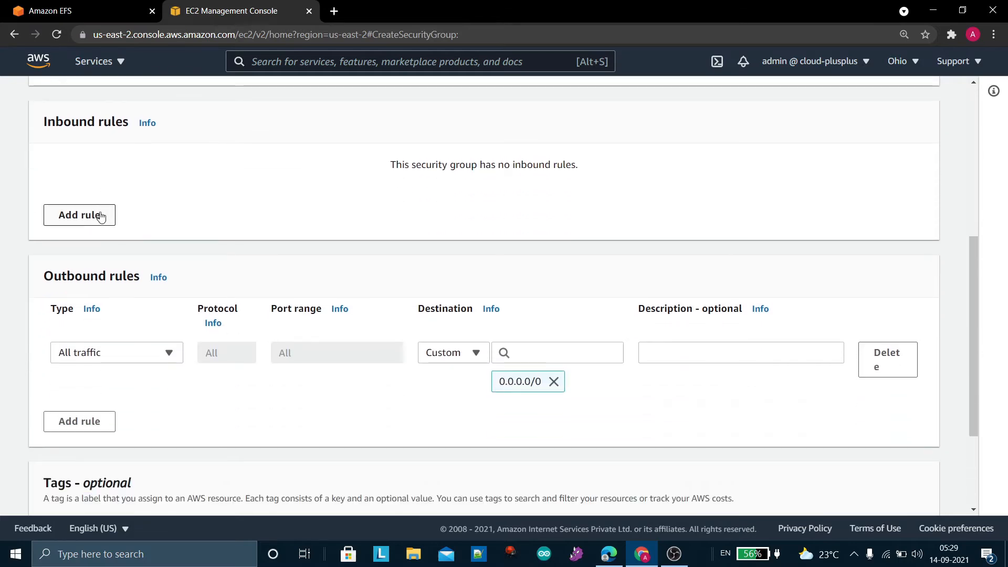
click(100, 216)
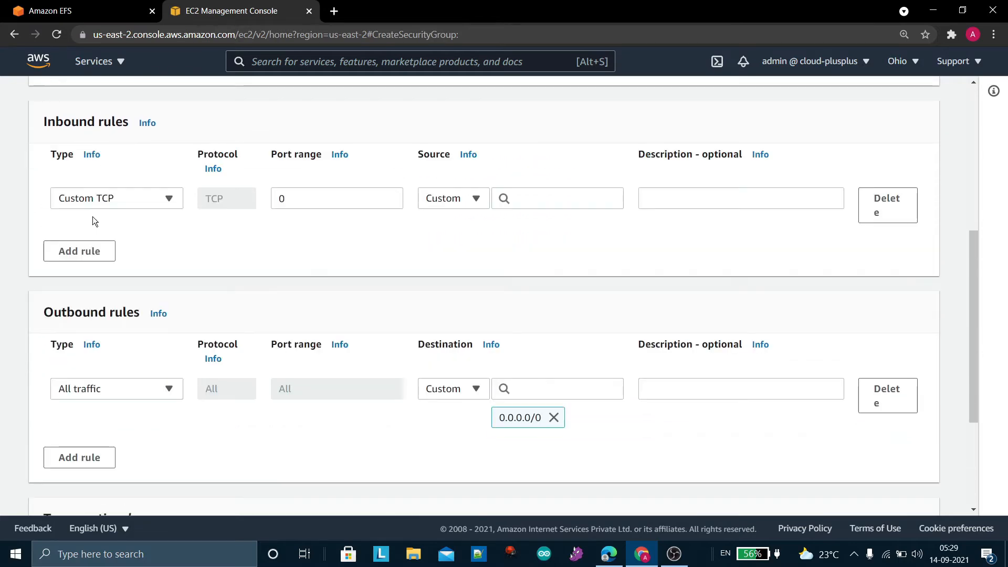
click(159, 203)
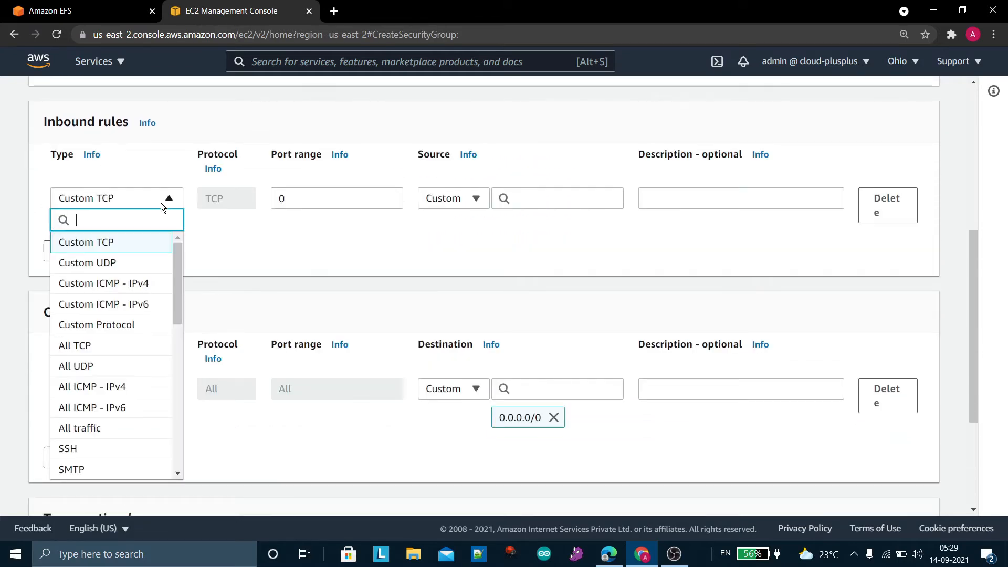
click(95, 455)
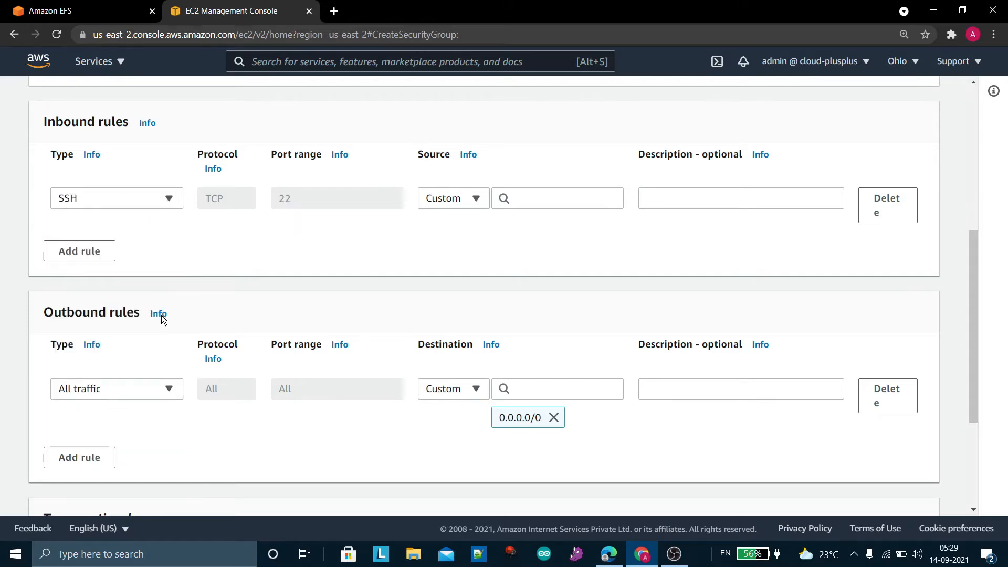
click(476, 198)
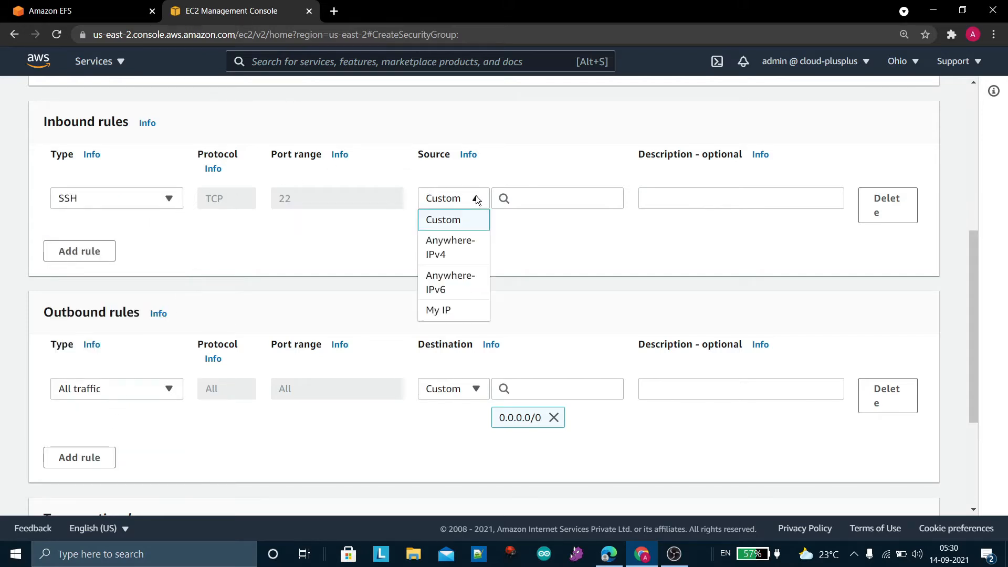
click(476, 220)
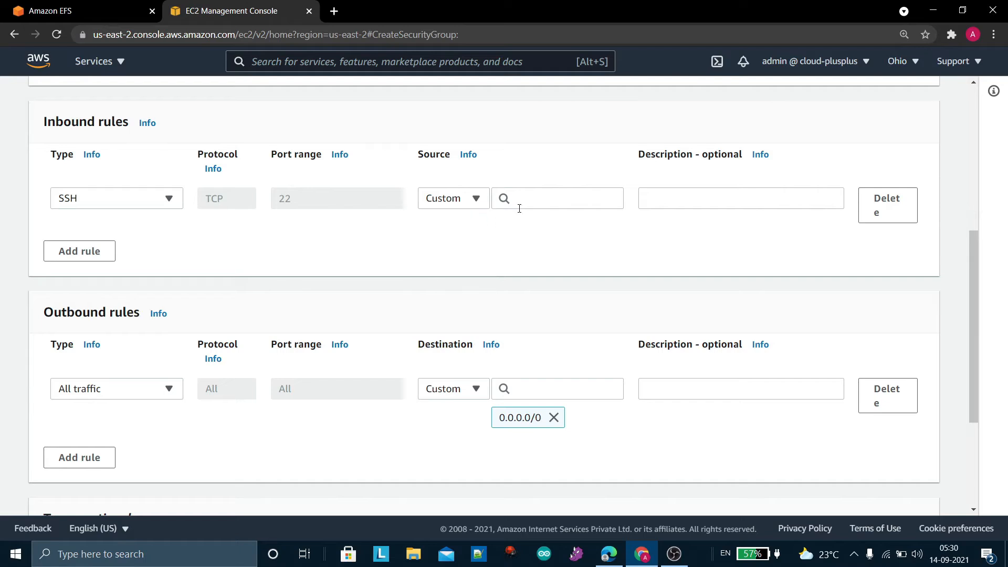
click(518, 199)
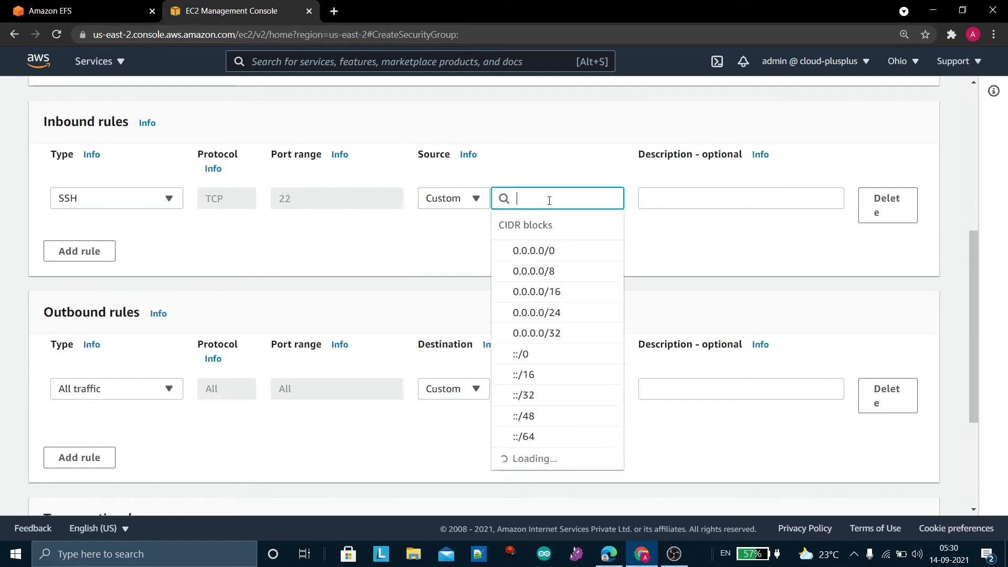
click(541, 251)
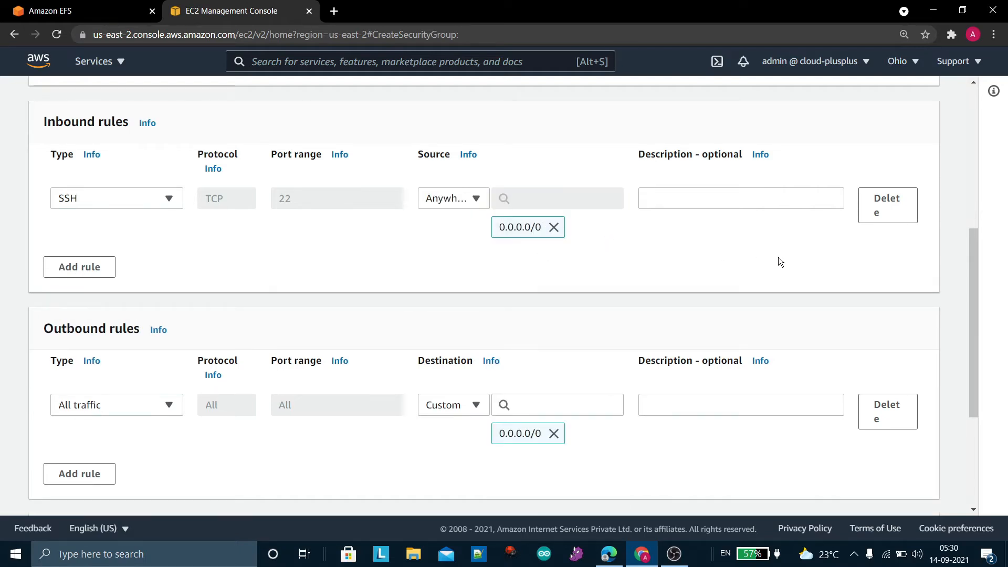
scroll(441, 367, down, 4)
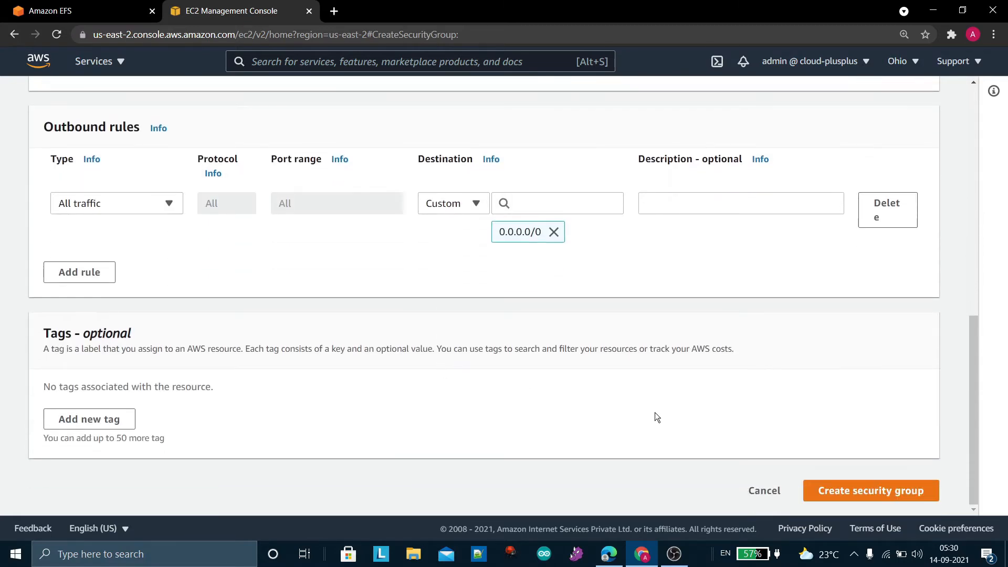
click(877, 497)
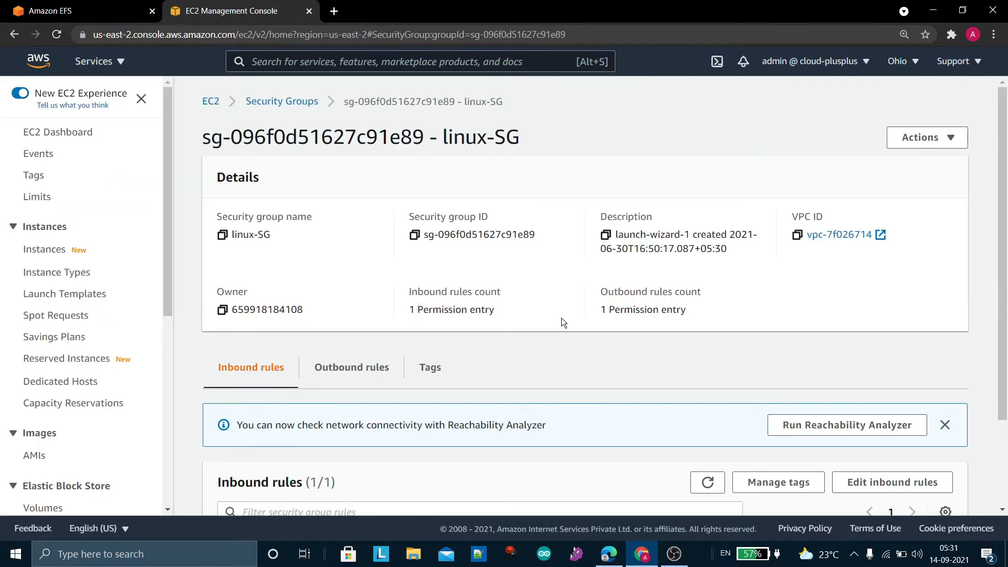
Review the inbound rules on the linux-SG security group's details page
scroll(562, 321, down, 2)
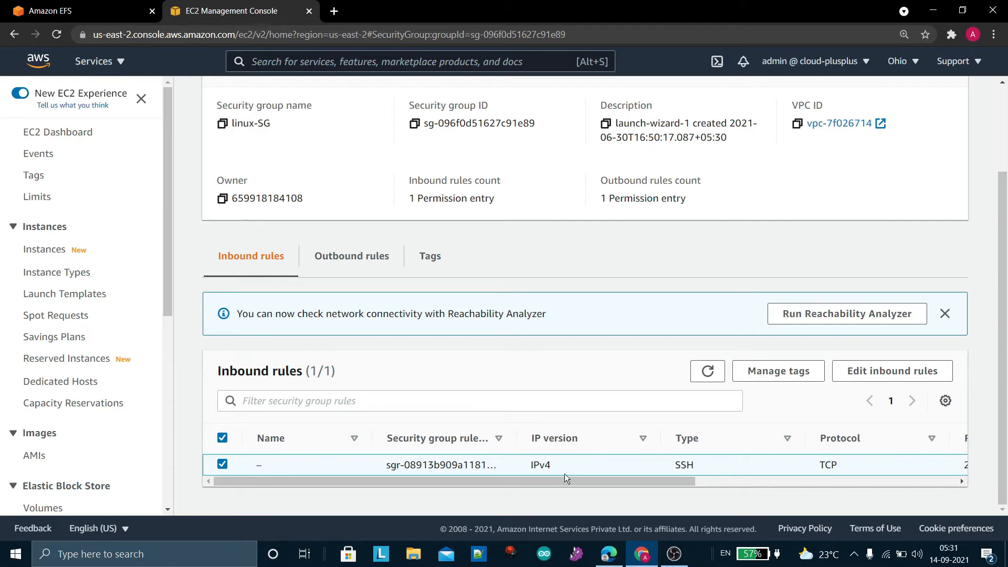
drag(579, 484, 550, 475)
scroll(537, 389, up, 3)
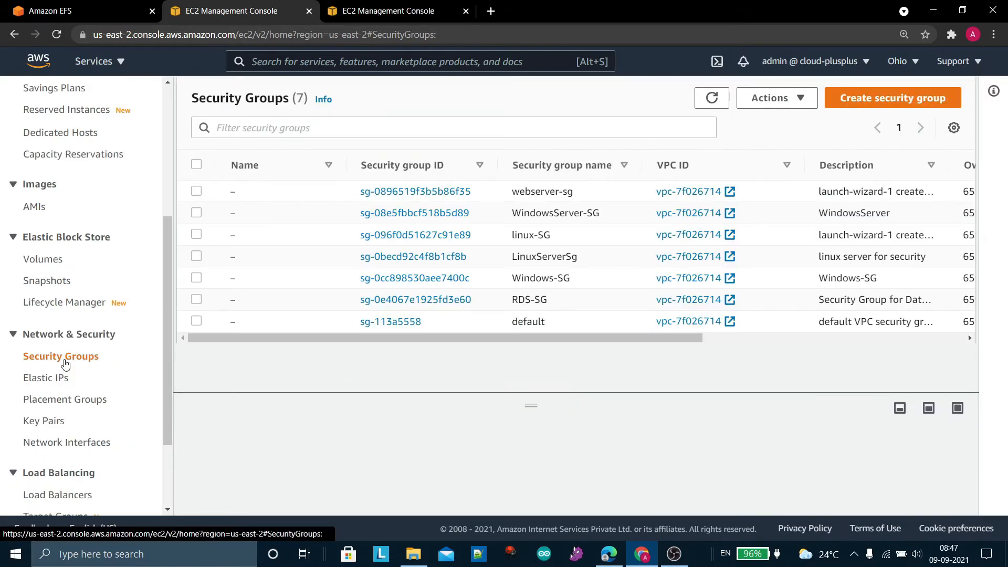
Start another security group and name it MyEFS-SG
click(876, 99)
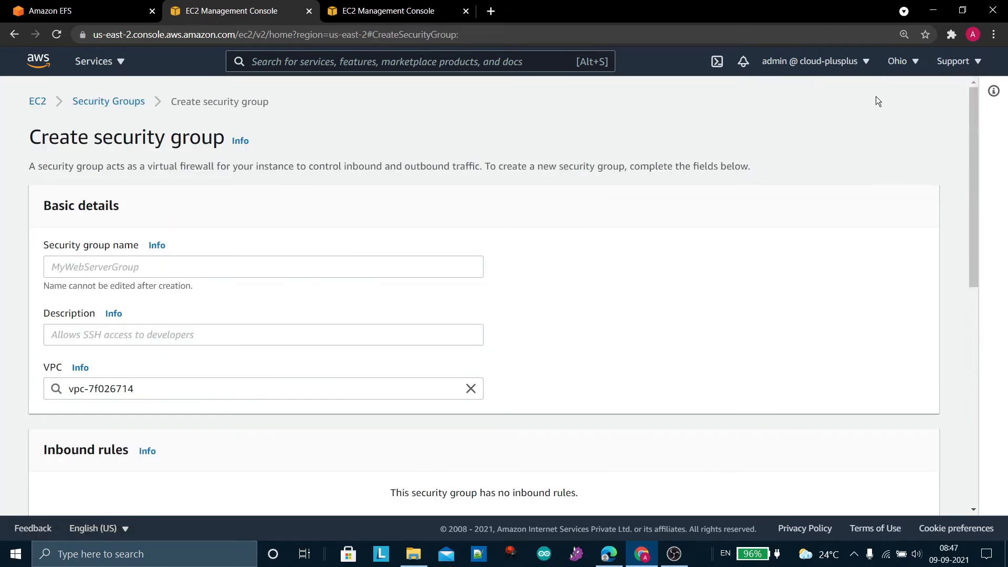
click(309, 270)
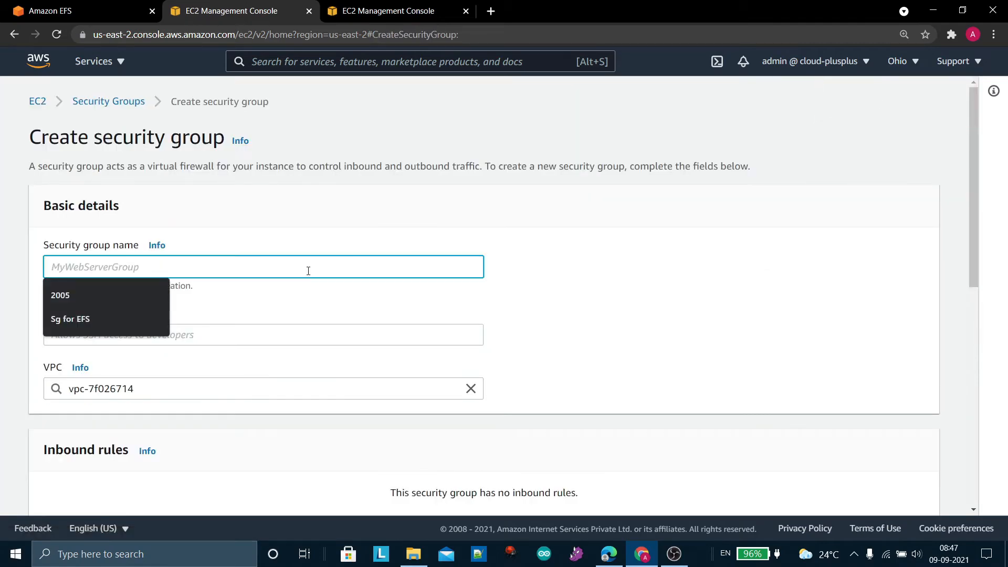
text(MyE)
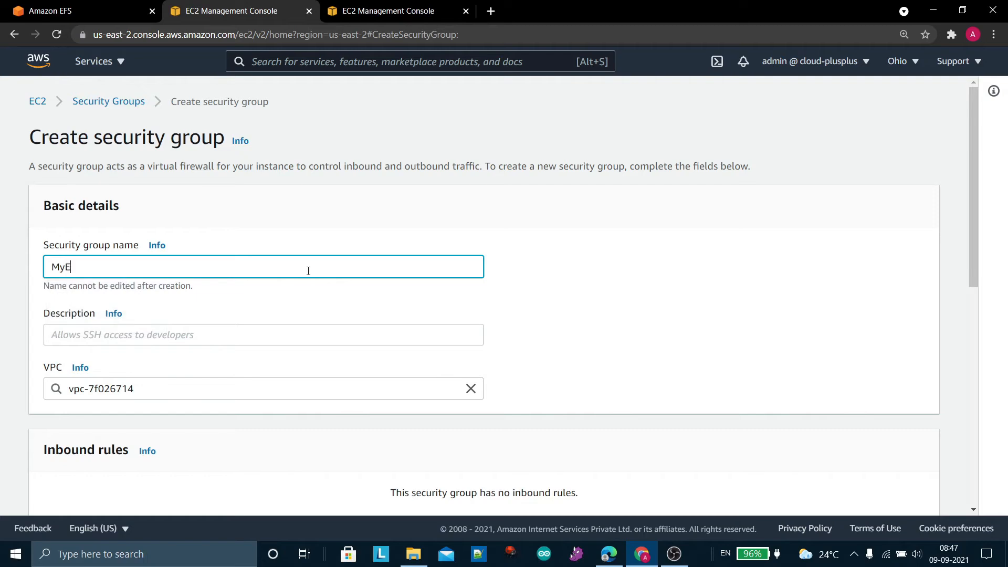
text(FS-SG)
Enter "Security Group for EFS" as the description of MyEFS-SG
scroll(308, 271, down, 1)
click(217, 253)
text(Sc)
key(BackSpace)
text(ec)
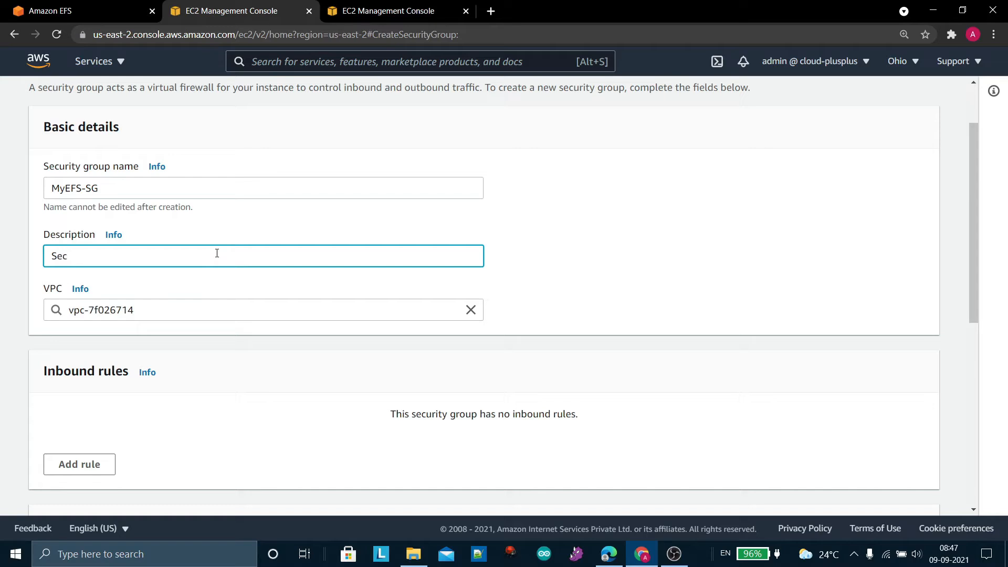
text(urity Group for EFS)
Add an inbound NFS rule to MyEFS-SG with the linux-SG security group as its custom source
scroll(257, 346, down, 2)
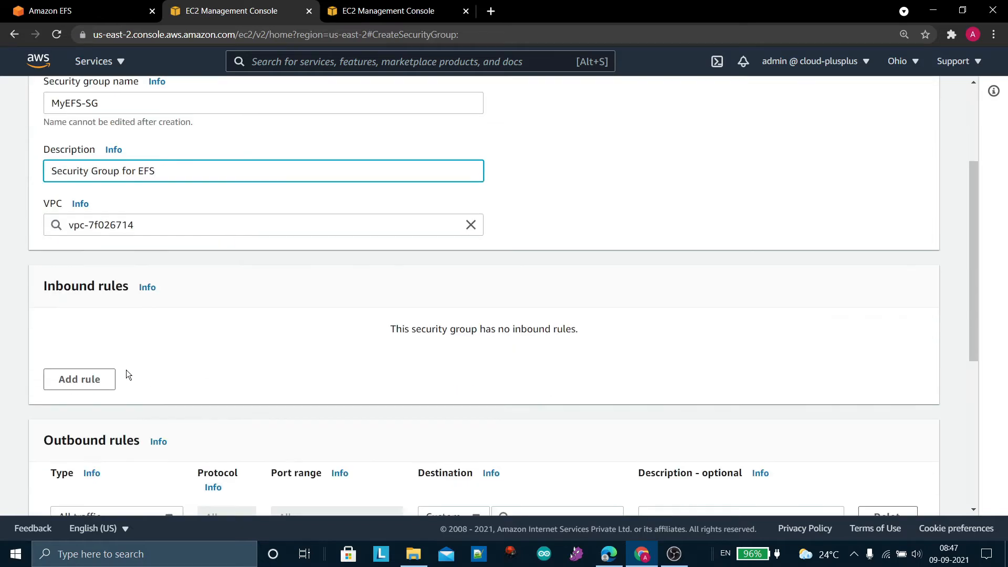
click(89, 385)
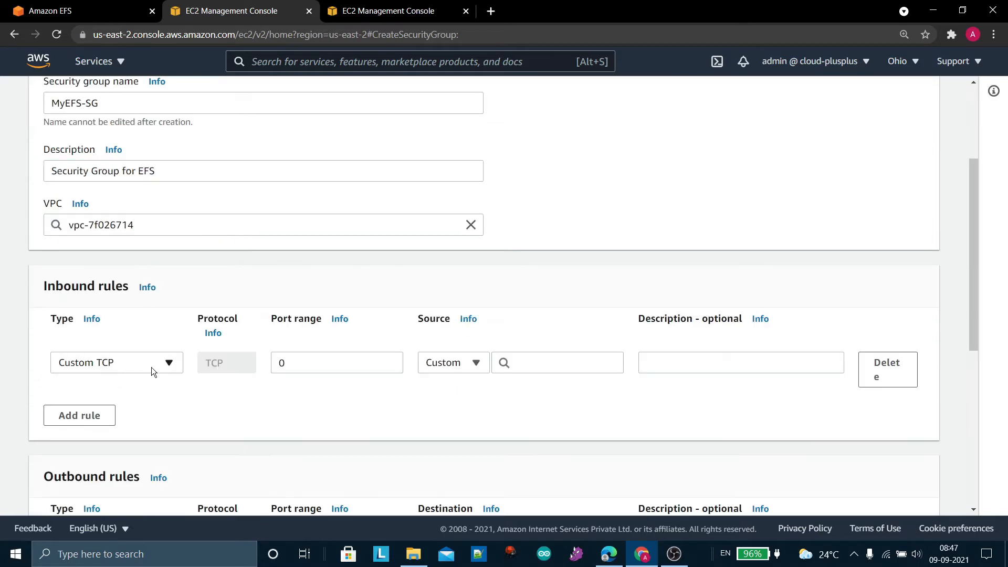
click(178, 364)
scroll(111, 315, down, 4)
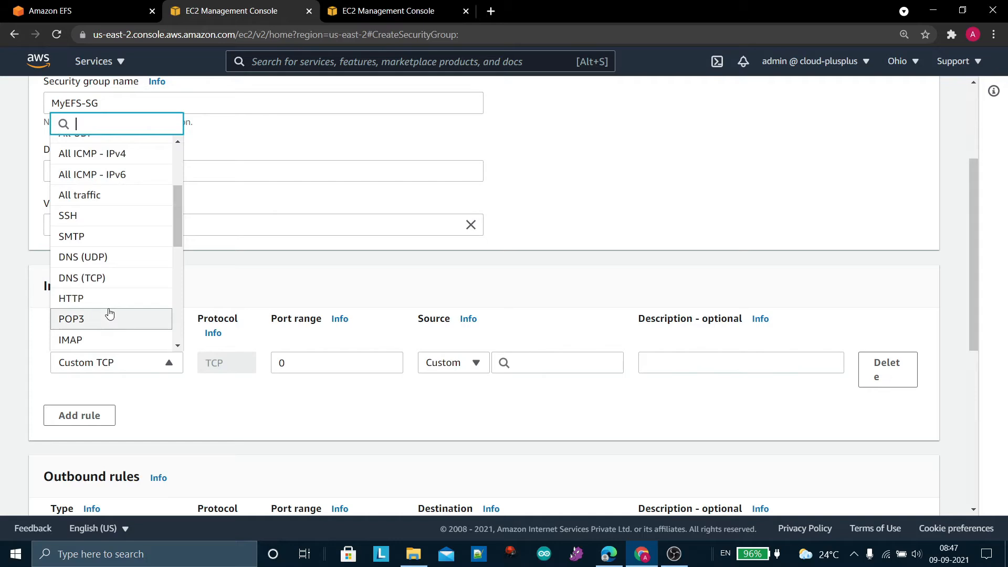
scroll(110, 313, down, 5)
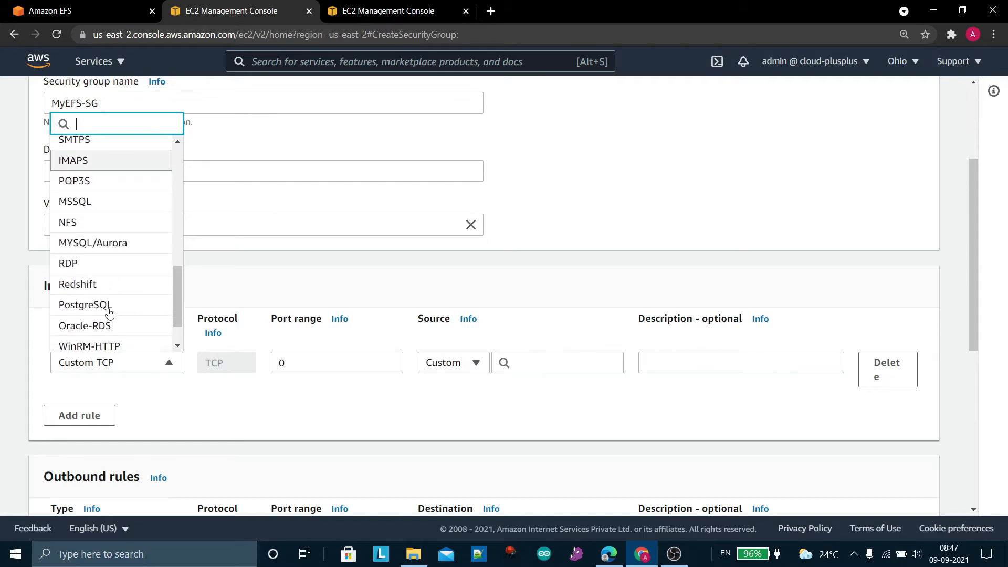
click(99, 226)
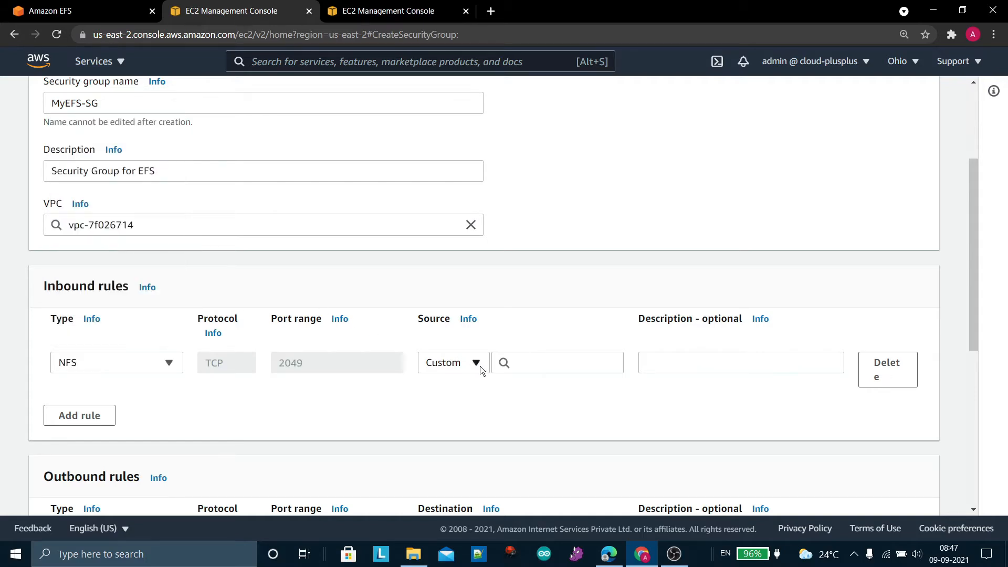
click(516, 367)
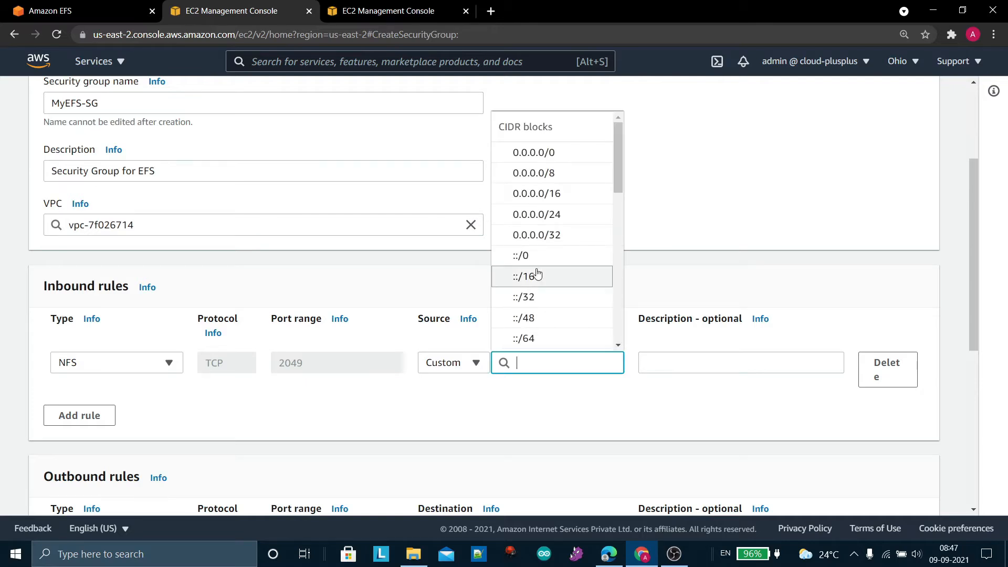
scroll(534, 273, down, 5)
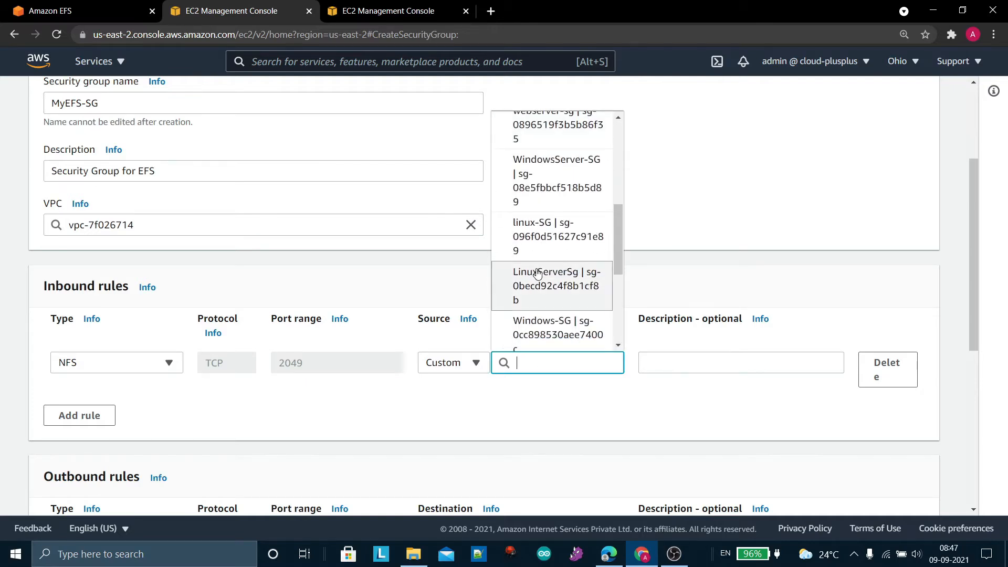
click(565, 244)
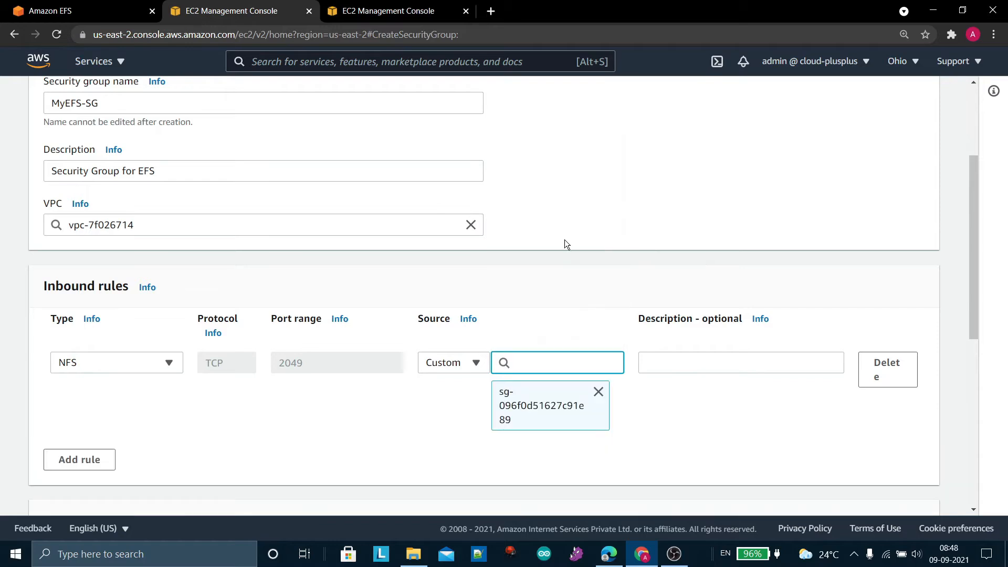
Create the MyEFS-SG security group with the default outbound rule and check its details page
scroll(405, 311, down, 5)
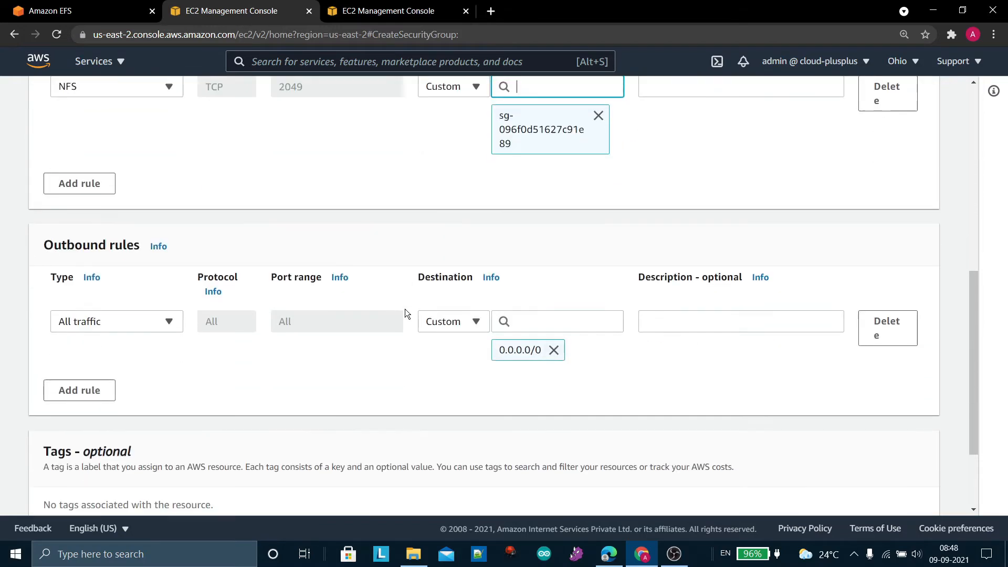
scroll(405, 310, down, 1)
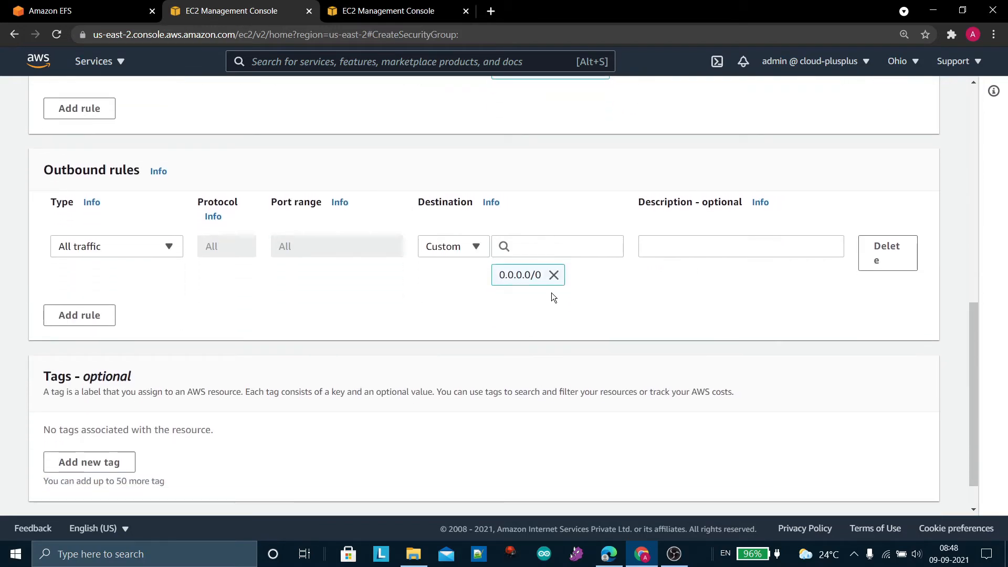
scroll(525, 375, down, 1)
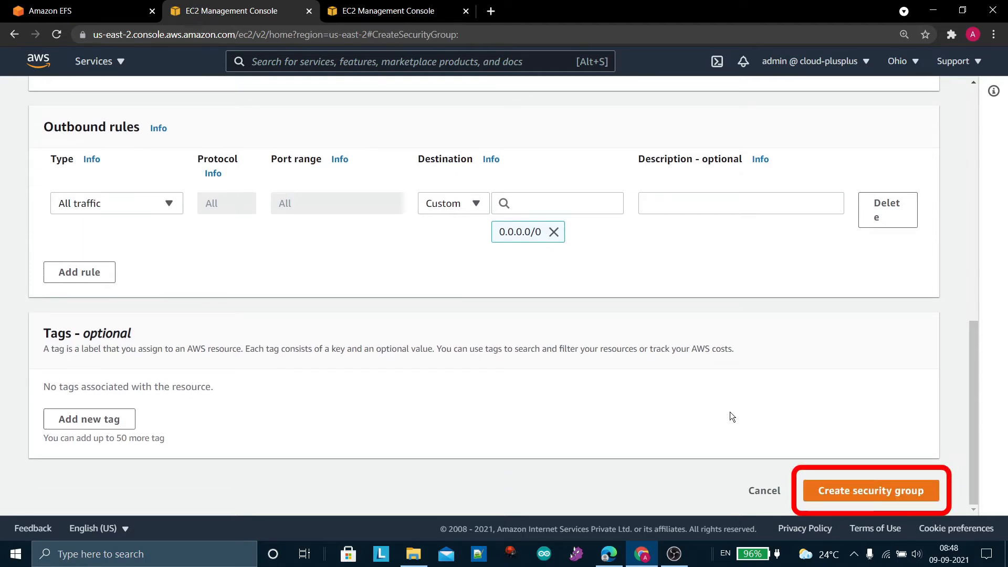
click(837, 496)
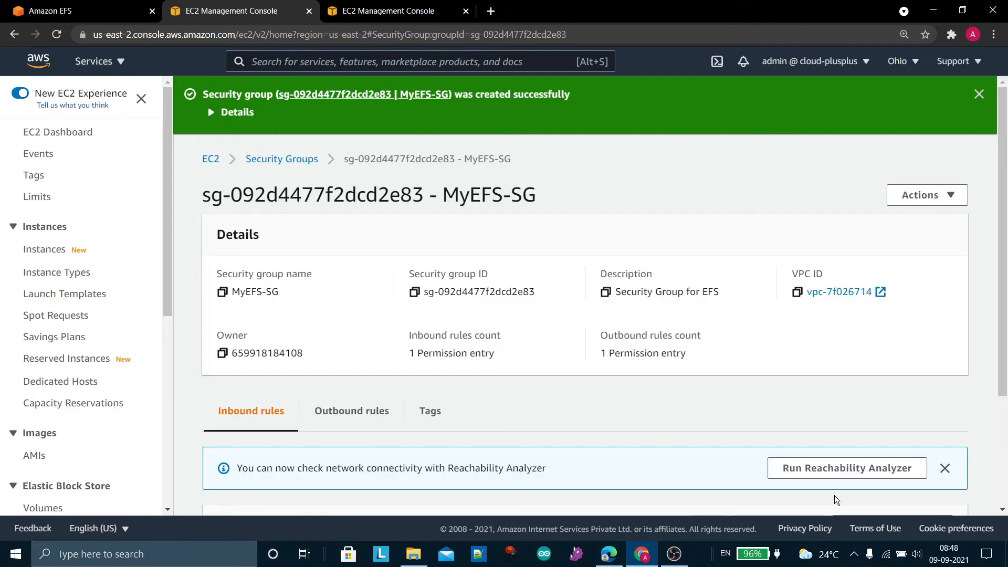
scroll(638, 477, down, 3)
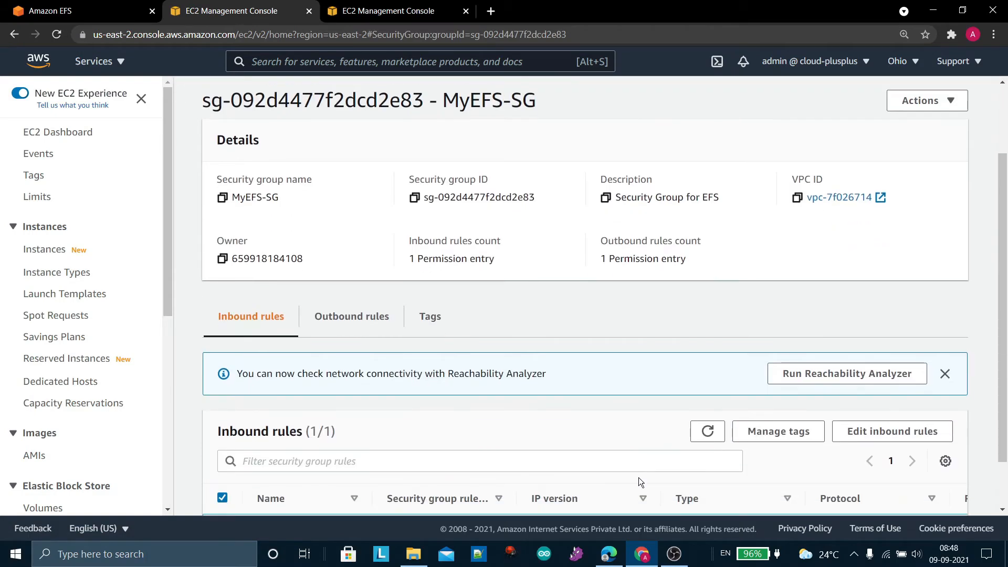
scroll(601, 469, up, 5)
Switch to Amazon EFS and open the network access settings of the MyEFS file system for editing
click(50, 11)
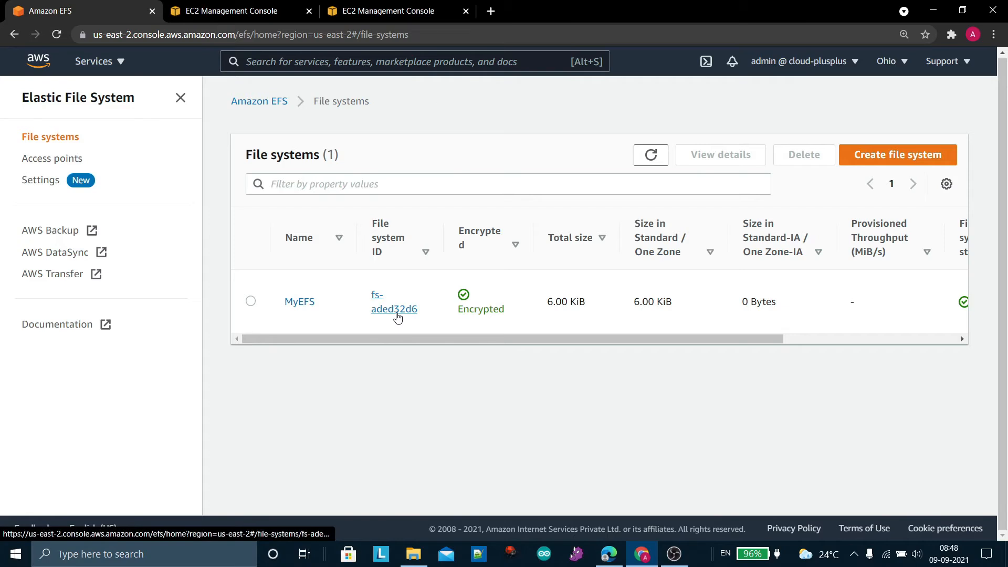
click(396, 313)
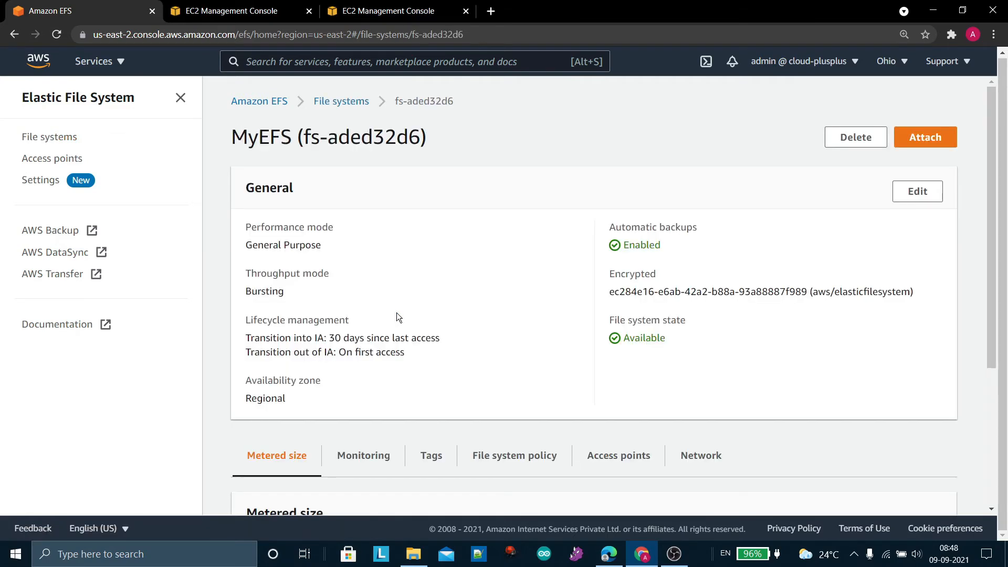
scroll(396, 312, down, 4)
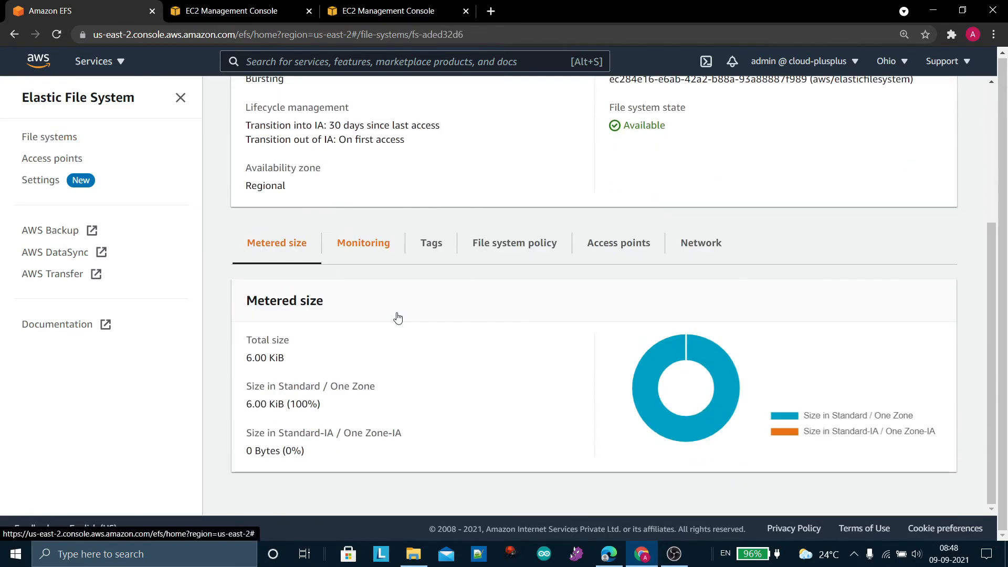
click(698, 247)
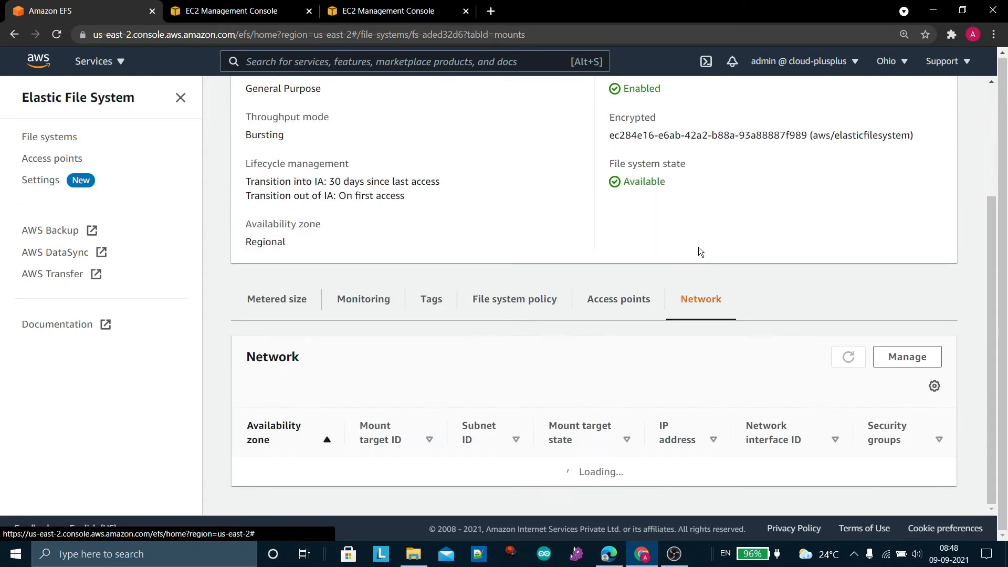
scroll(698, 246, down, 1)
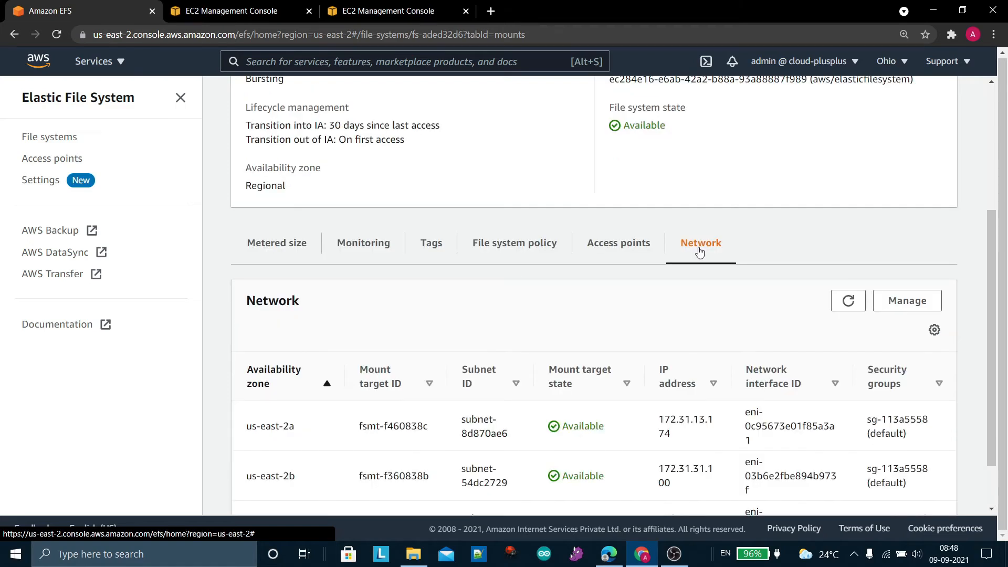
click(898, 310)
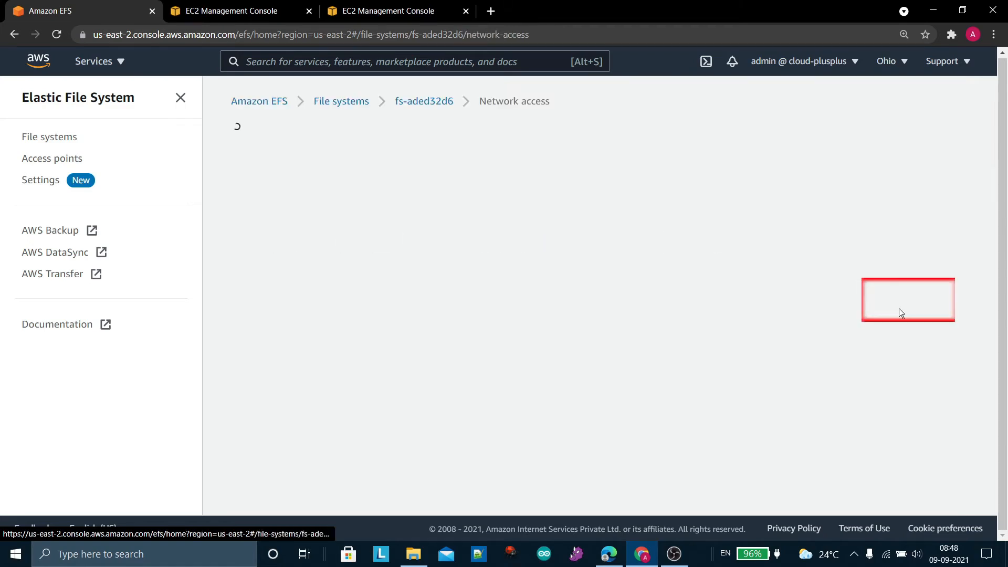
Remove the default security group from the us-east-2a, us-east-2b and us-east-2c mount targets
scroll(808, 336, down, 1)
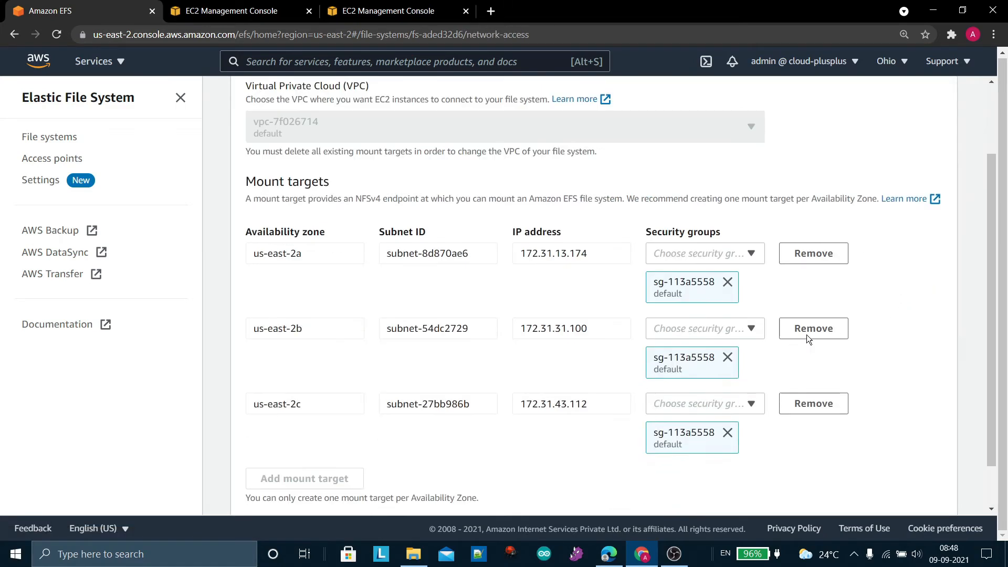
scroll(806, 335, down, 1)
click(727, 247)
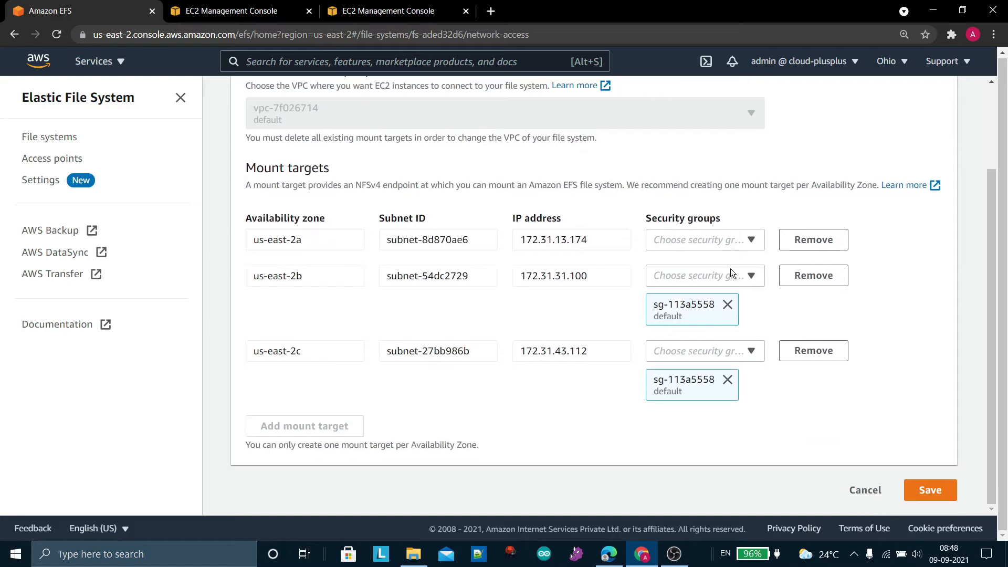
click(727, 305)
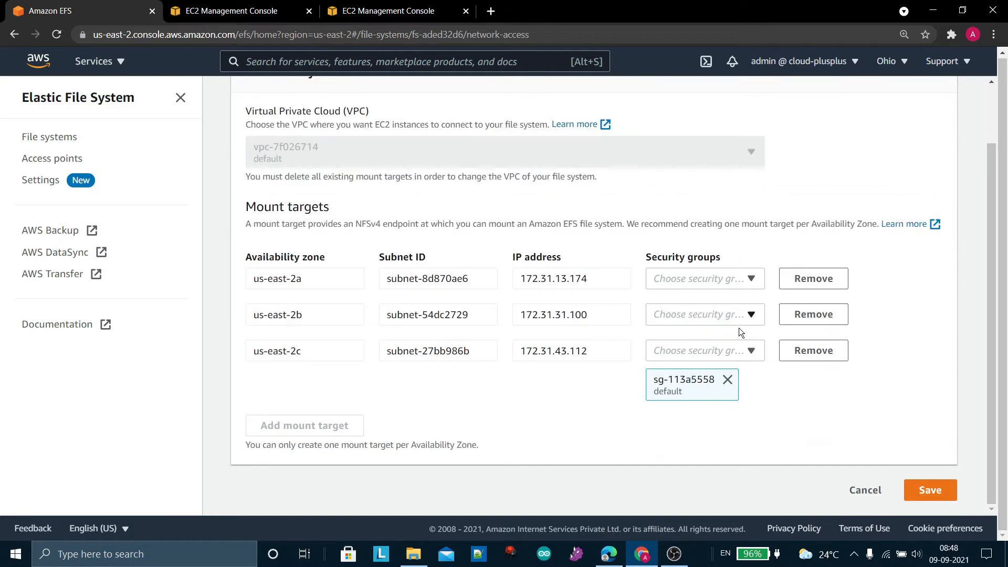
click(727, 379)
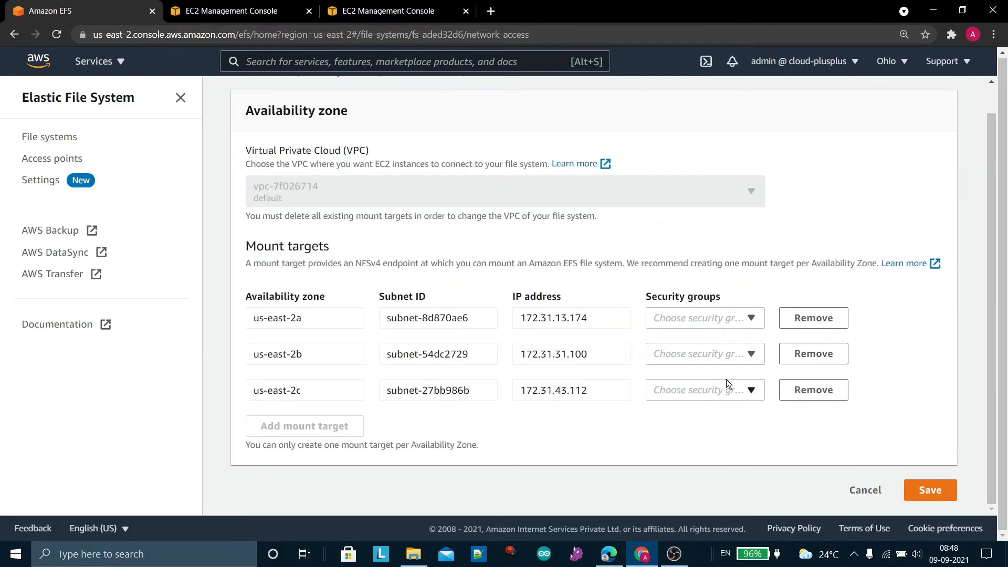
Assign the MyEFS-SG security group to the us-east-2a, us-east-2b and us-east-2c mount targets and save the network access settings
click(752, 318)
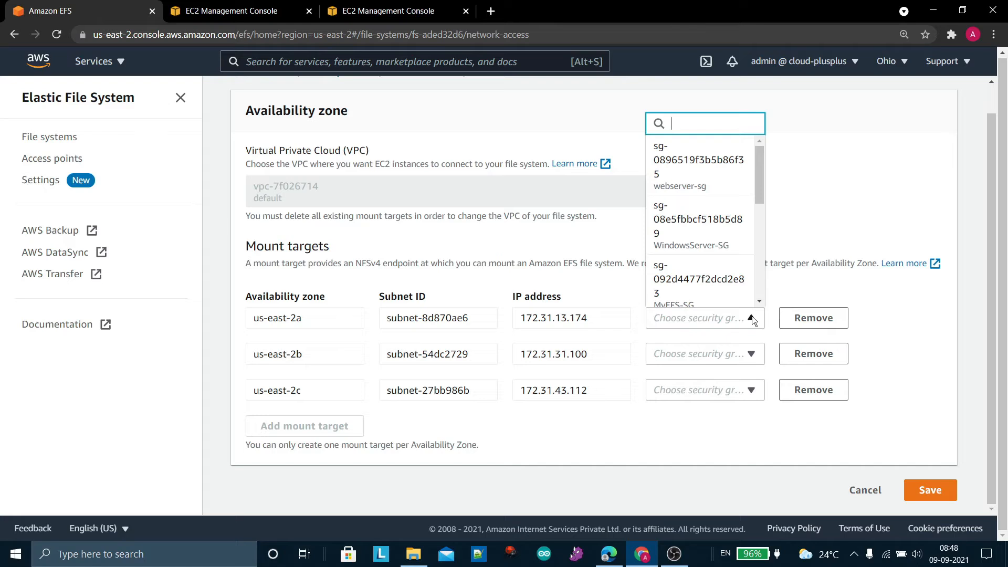
scroll(714, 248, down, 1)
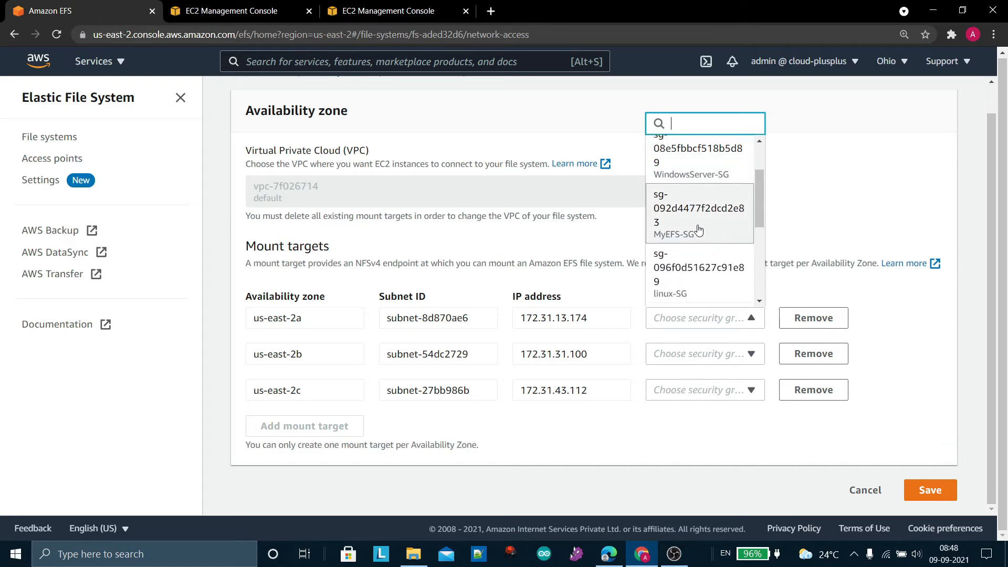
click(701, 229)
click(748, 421)
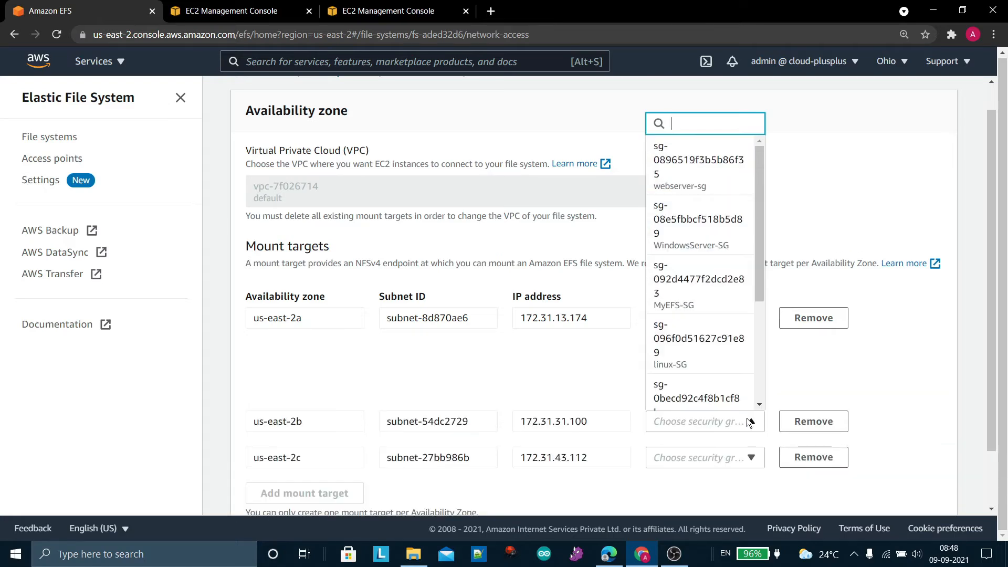
click(689, 311)
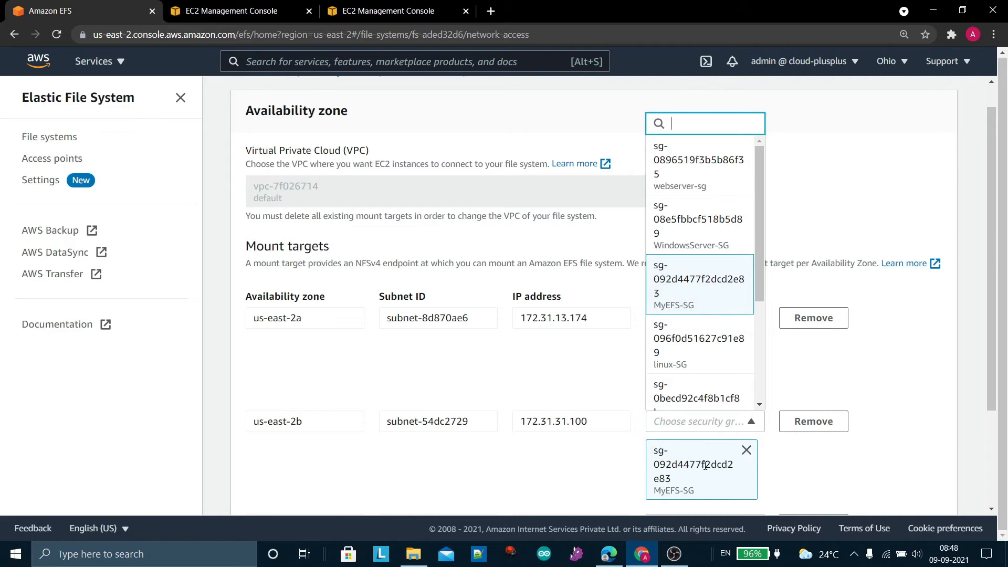
scroll(706, 469, down, 2)
click(733, 413)
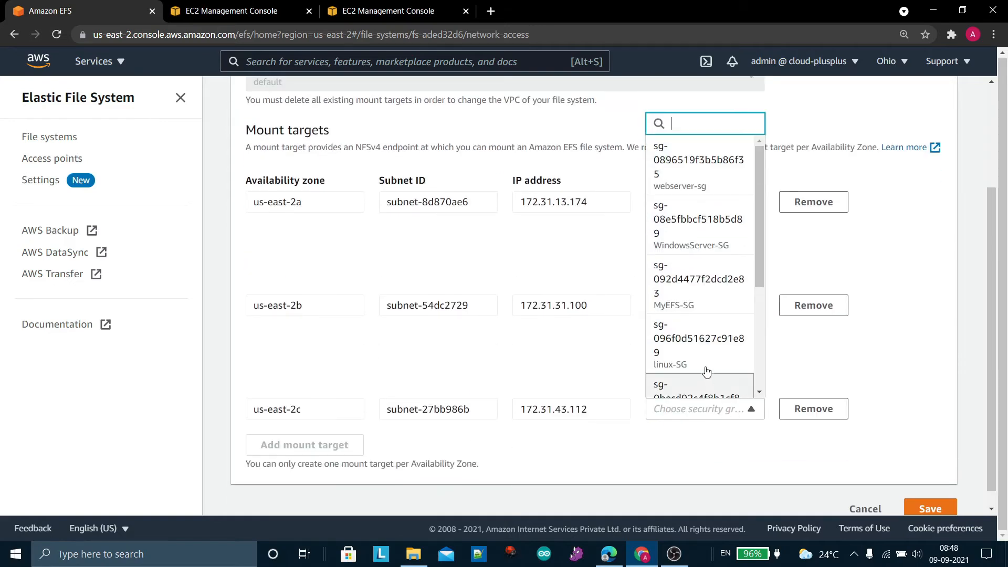
click(686, 309)
click(921, 439)
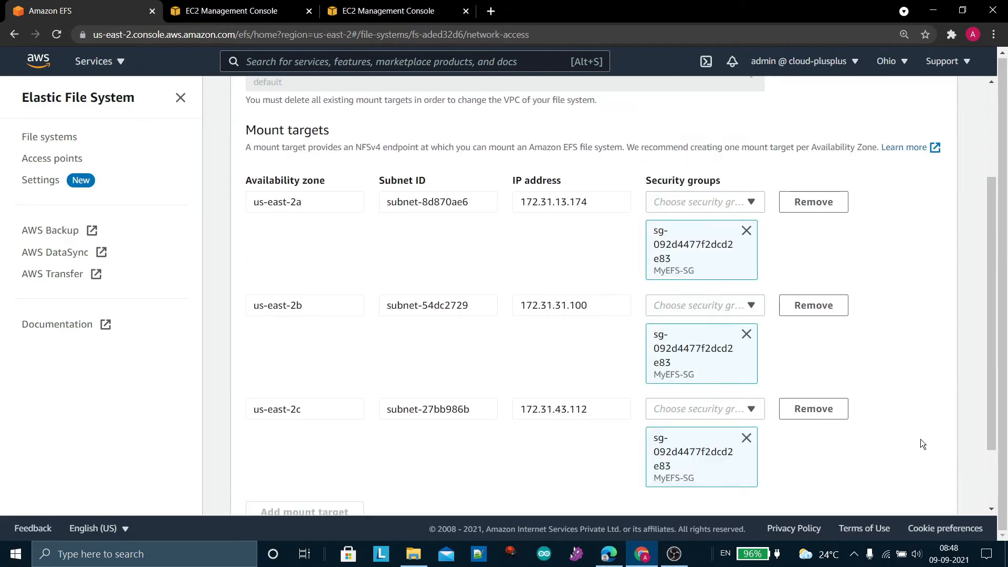
scroll(920, 439, down, 2)
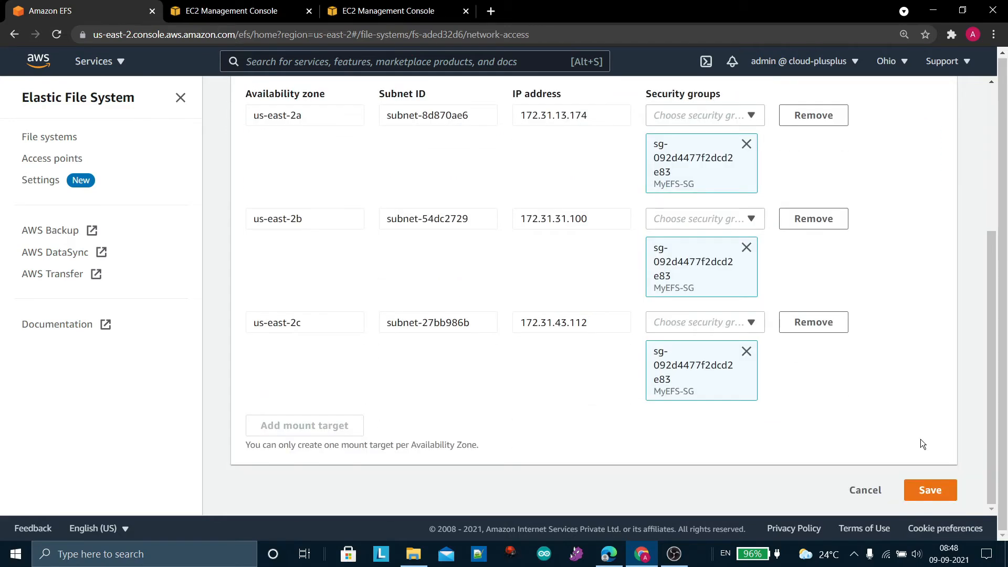
click(929, 491)
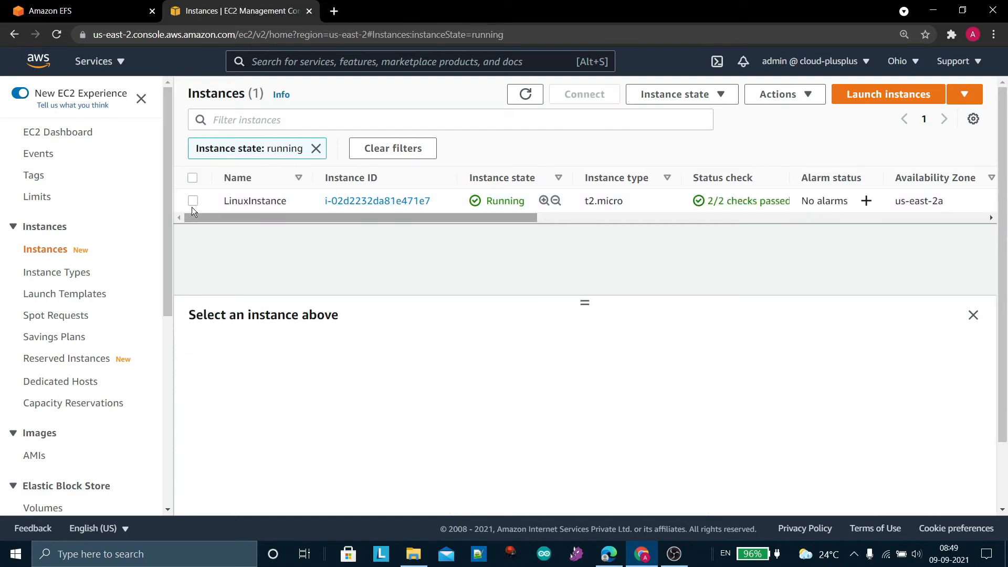
Connect to the running LinuxInstance from the EC2 instances list through EC2 Instance Connect with the default user name
click(192, 200)
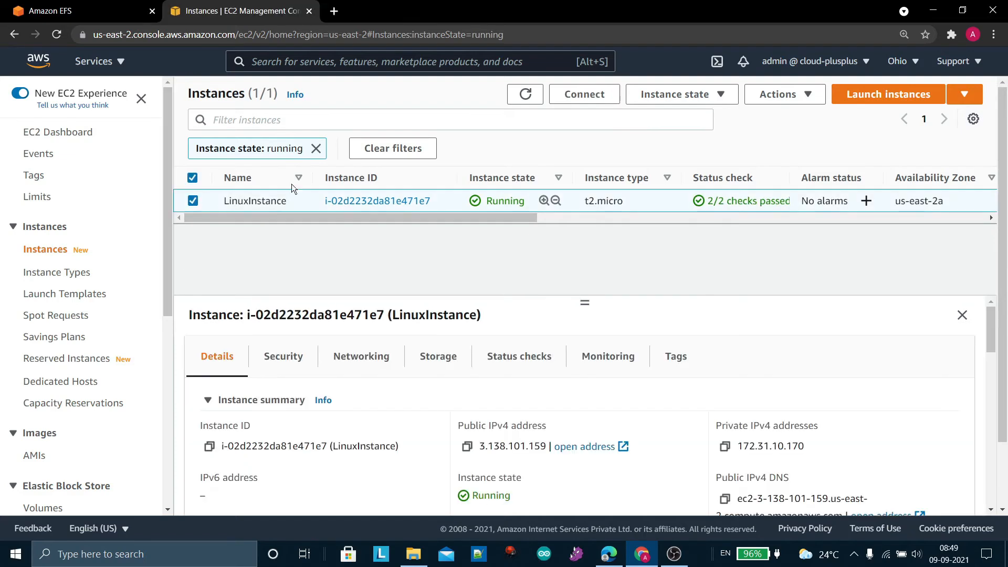
click(582, 99)
scroll(345, 354, down, 1)
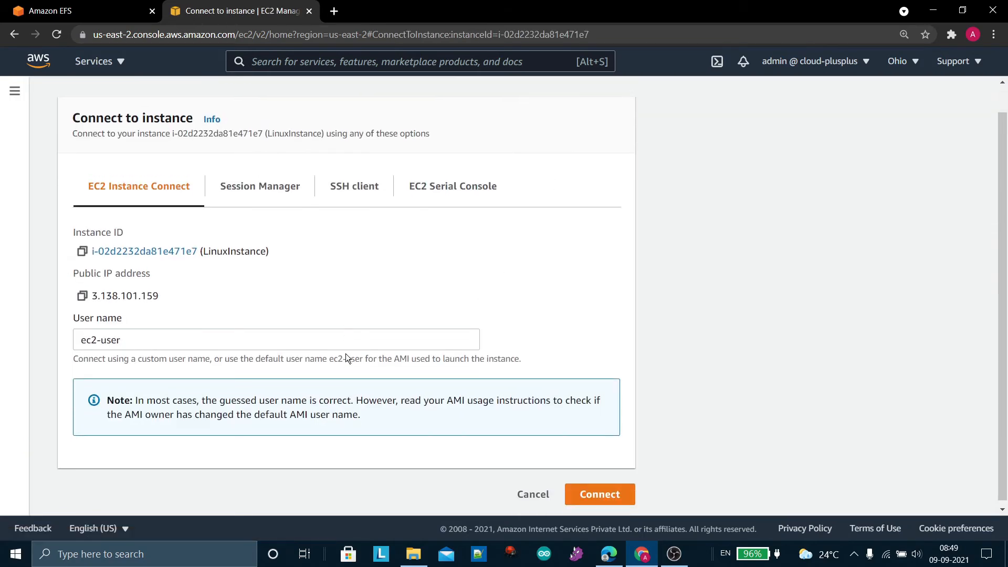
click(594, 493)
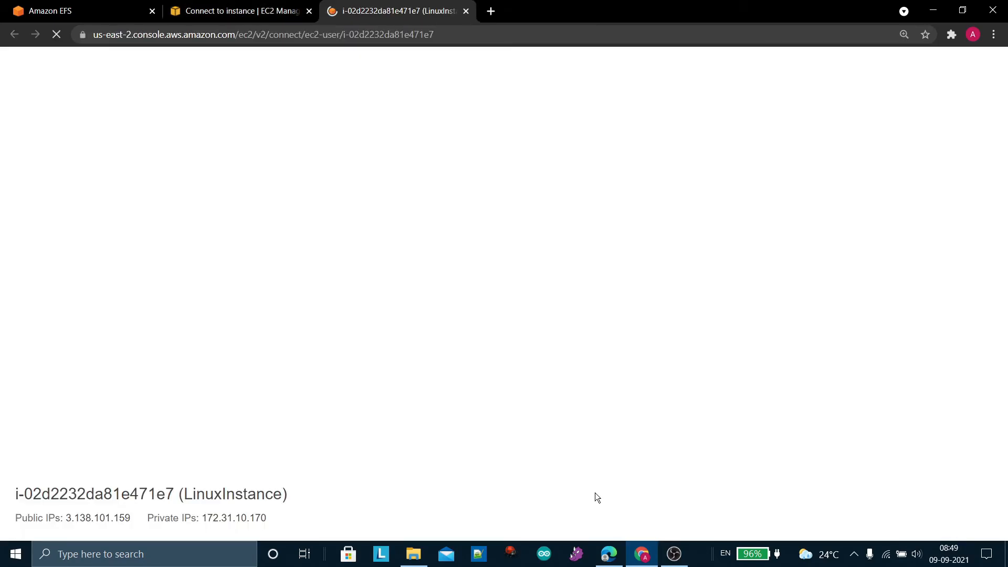